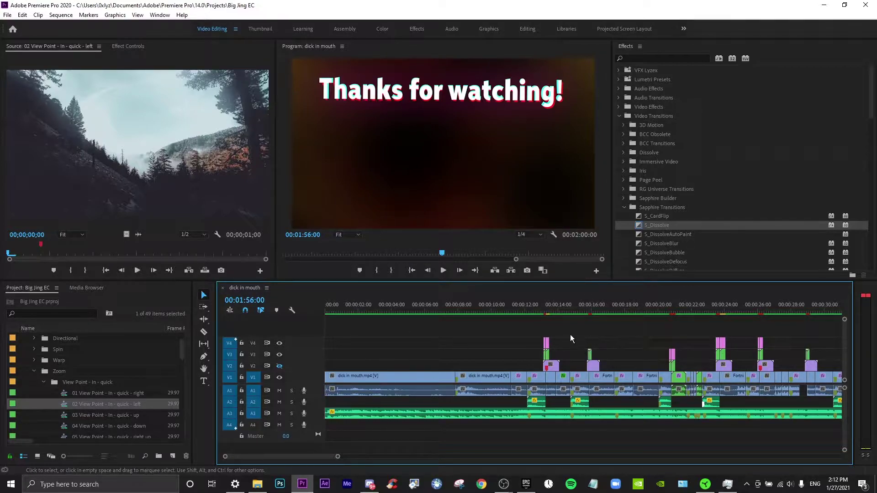
Step: Collapse the Zoom transitions folder in the Project panel and scroll down the bin list
{"action": "left_click", "coordinate": [34, 371]}
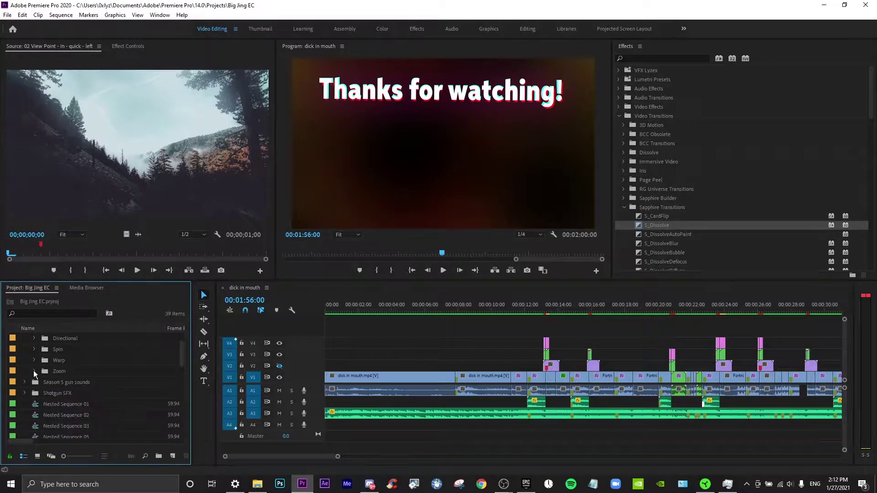
{"action": "scroll", "coordinate": [34, 369], "scroll_direction": "down", "scroll_amount": 5}
{"action": "scroll", "coordinate": [75, 385], "scroll_direction": "down", "scroll_amount": 2}
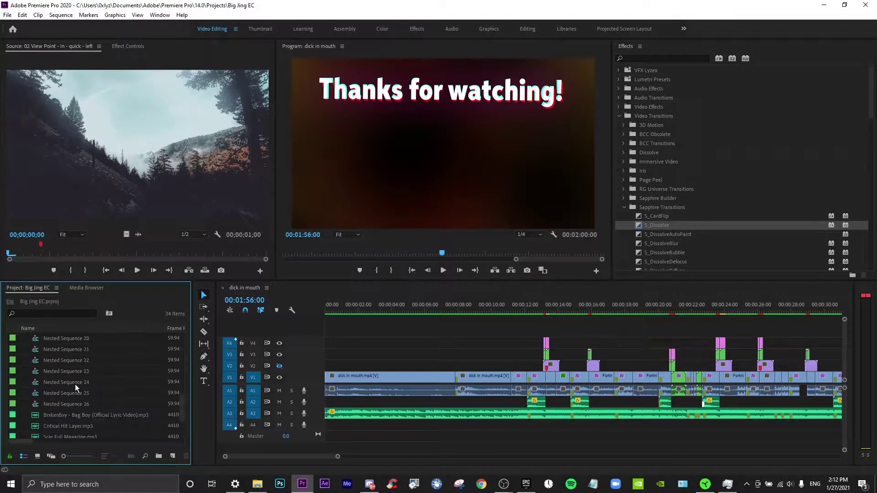
{"action": "scroll", "coordinate": [73, 412], "scroll_direction": "down", "scroll_amount": 2}
{"action": "scroll", "coordinate": [63, 436], "scroll_direction": "down", "scroll_amount": 1}
Step: Import the entire Fortnite Highlight Transition .prproj into the Project panel
{"action": "right_click", "coordinate": [63, 436]}
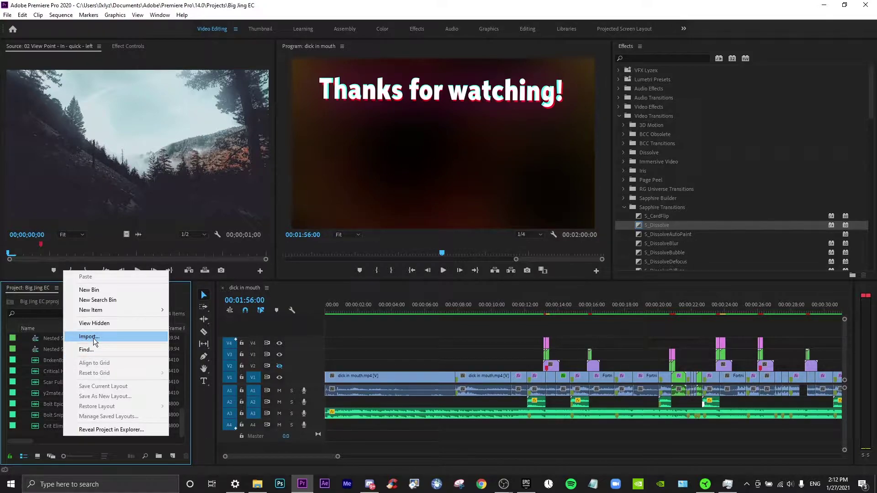
{"action": "left_click", "coordinate": [44, 434]}
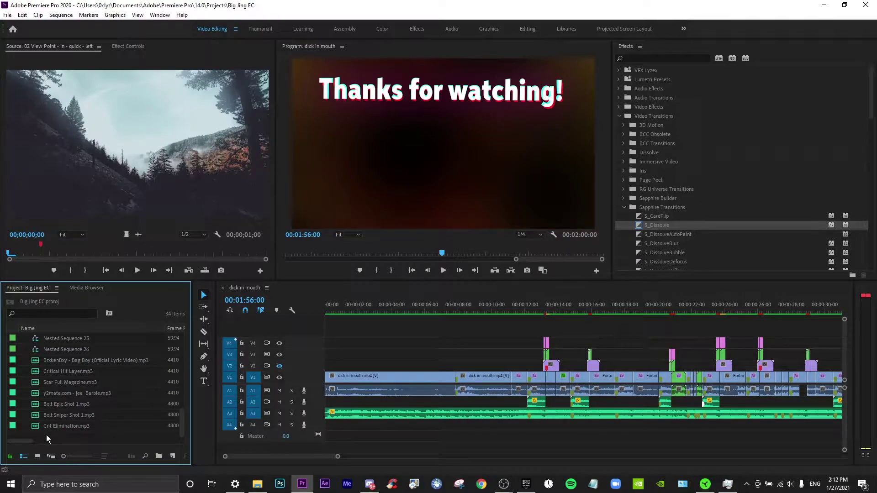
{"action": "right_click", "coordinate": [46, 435]}
{"action": "left_click", "coordinate": [66, 334]}
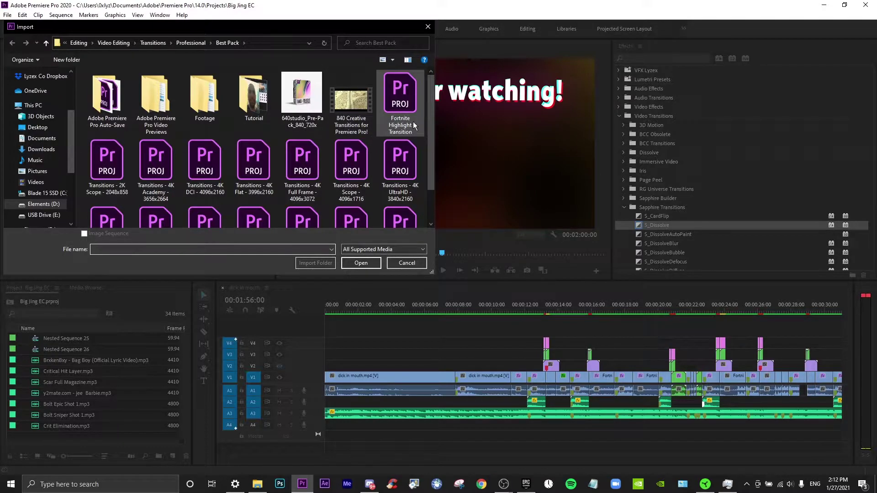
{"action": "left_click", "coordinate": [397, 103]}
{"action": "left_click", "coordinate": [360, 264]}
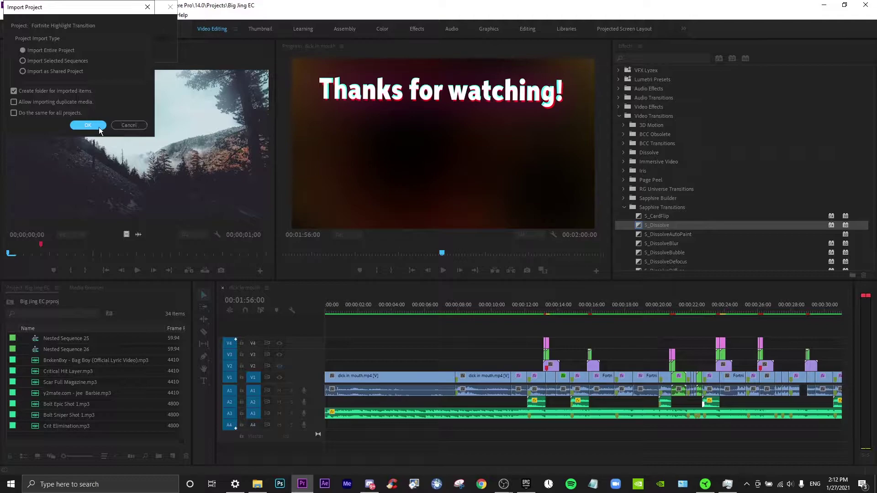
{"action": "left_click", "coordinate": [87, 126]}
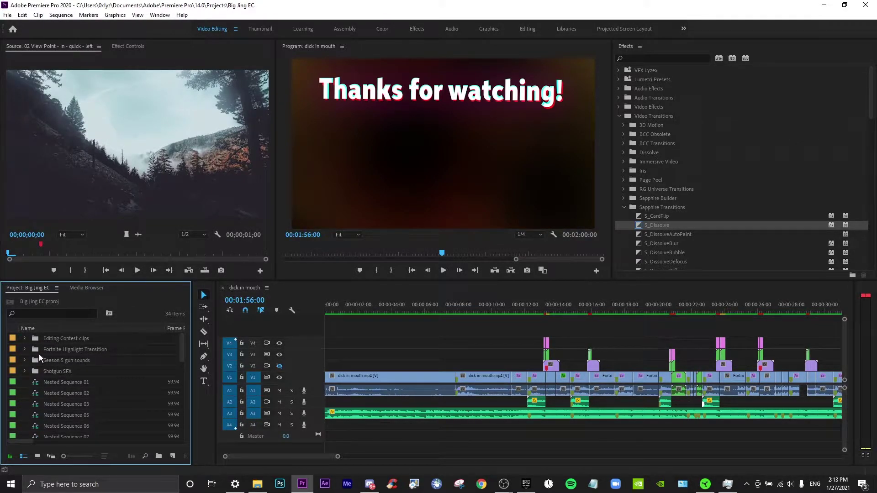
{"action": "left_click", "coordinate": [24, 349]}
{"action": "left_click", "coordinate": [34, 371]}
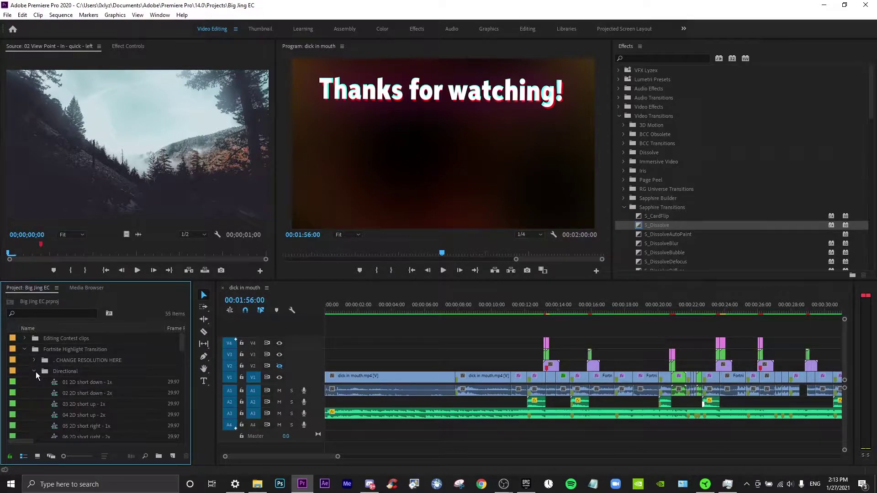
{"action": "scroll", "coordinate": [36, 372], "scroll_direction": "down", "scroll_amount": 3}
{"action": "scroll", "coordinate": [37, 370], "scroll_direction": "down", "scroll_amount": 3}
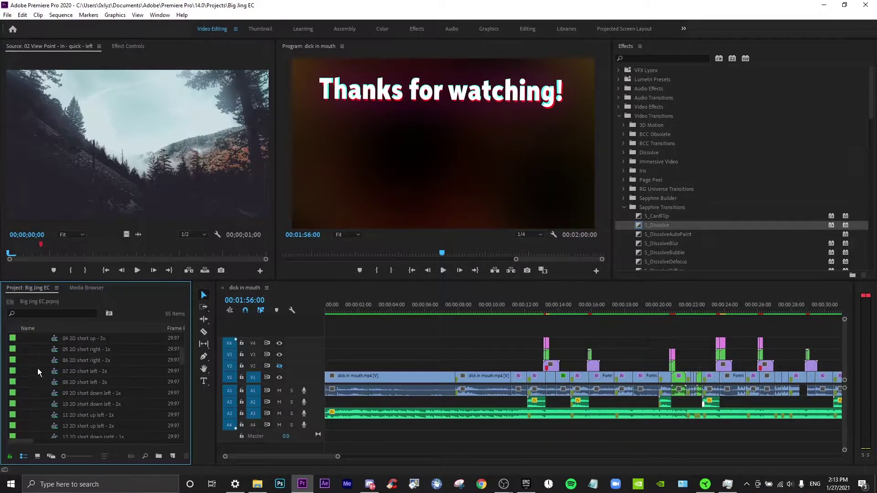
{"action": "scroll", "coordinate": [38, 368], "scroll_direction": "up", "scroll_amount": 5}
{"action": "left_click", "coordinate": [34, 360]}
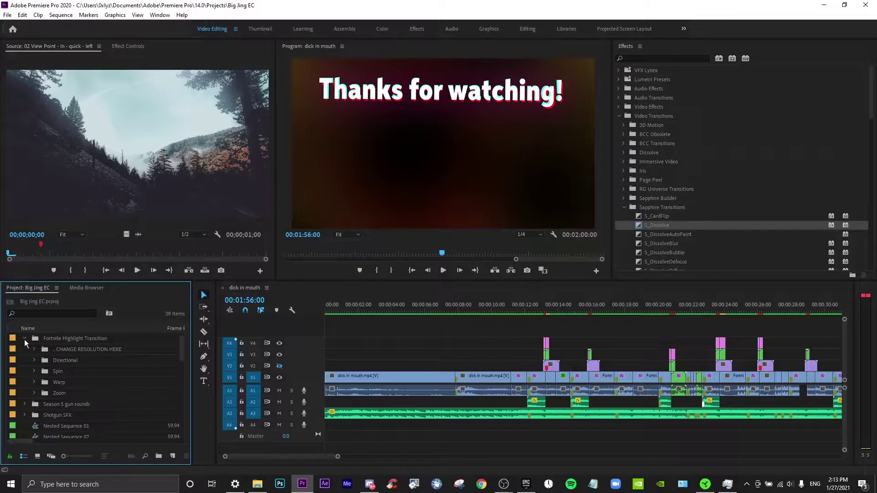
{"action": "left_click", "coordinate": [24, 339]}
{"action": "scroll", "coordinate": [57, 358], "scroll_direction": "down", "scroll_amount": 3}
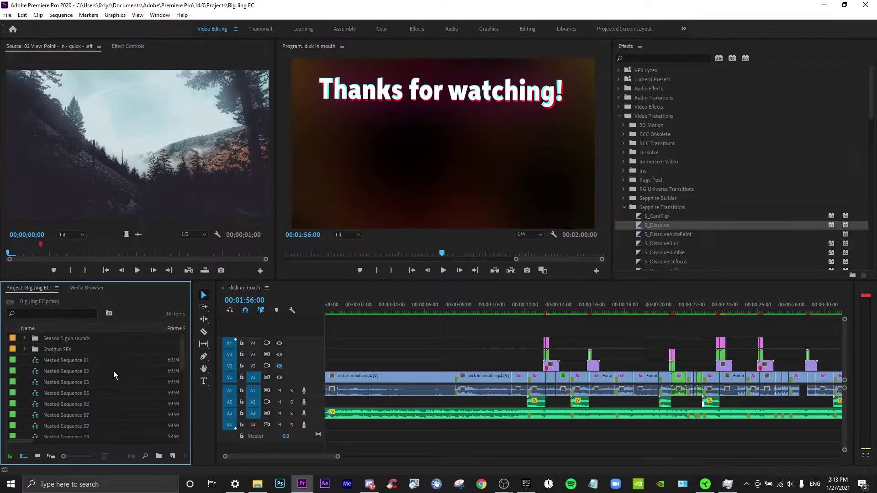
{"action": "scroll", "coordinate": [113, 371], "scroll_direction": "down", "scroll_amount": 3}
{"action": "scroll", "coordinate": [101, 371], "scroll_direction": "down", "scroll_amount": 3}
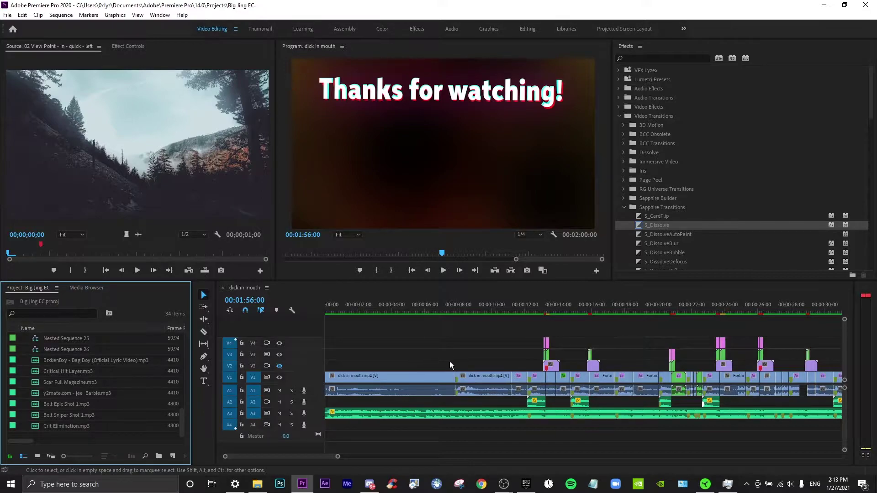
Step: Scrub the timeline playhead forward to about 16–17 seconds
{"action": "scroll", "coordinate": [493, 373], "scroll_direction": "down", "scroll_amount": 3}
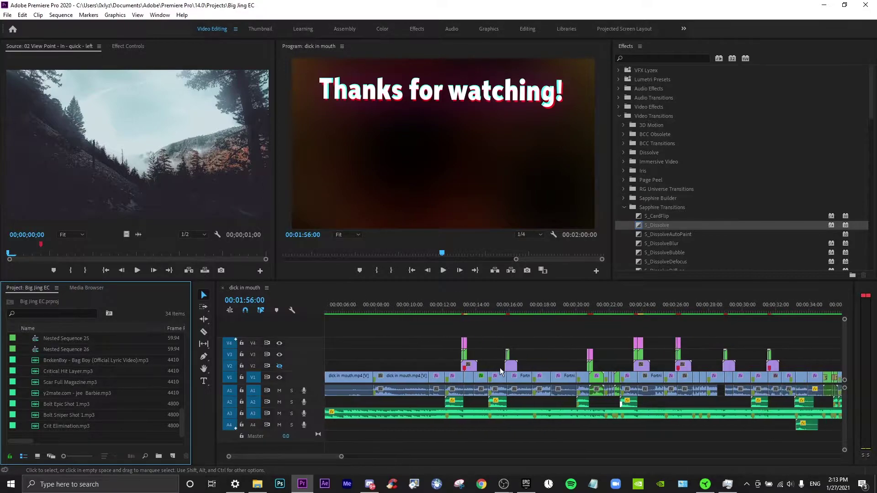
{"action": "scroll", "coordinate": [417, 331], "scroll_direction": "up", "scroll_amount": 3}
{"action": "left_click_drag", "start_coordinate": [450, 304], "coordinate": [601, 307]}
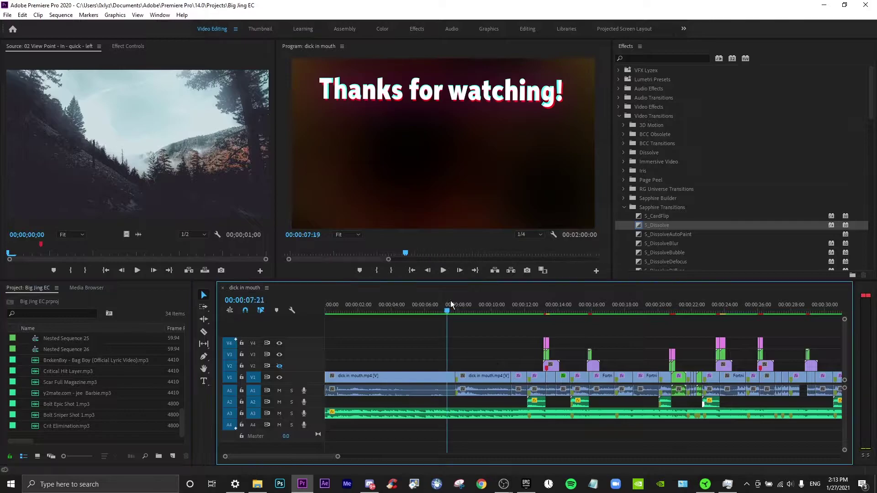
{"action": "scroll", "coordinate": [593, 310], "scroll_direction": "down", "scroll_amount": 4}
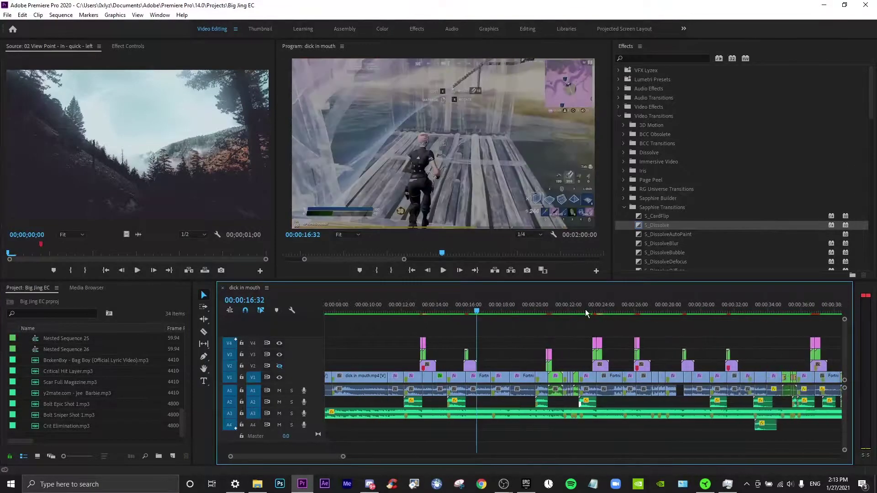
{"action": "left_click", "coordinate": [490, 305]}
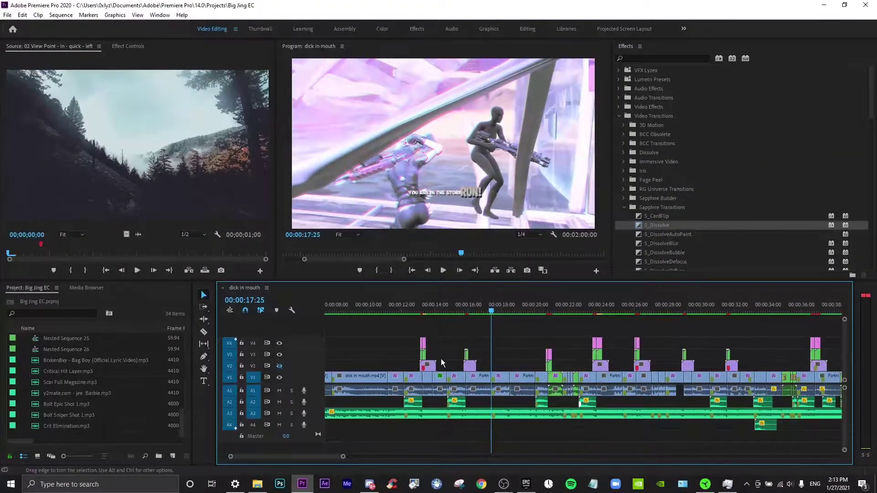
Step: Move the playhead back to 00:00:11:13 and check the preview resolution options
{"action": "left_click", "coordinate": [406, 309]}
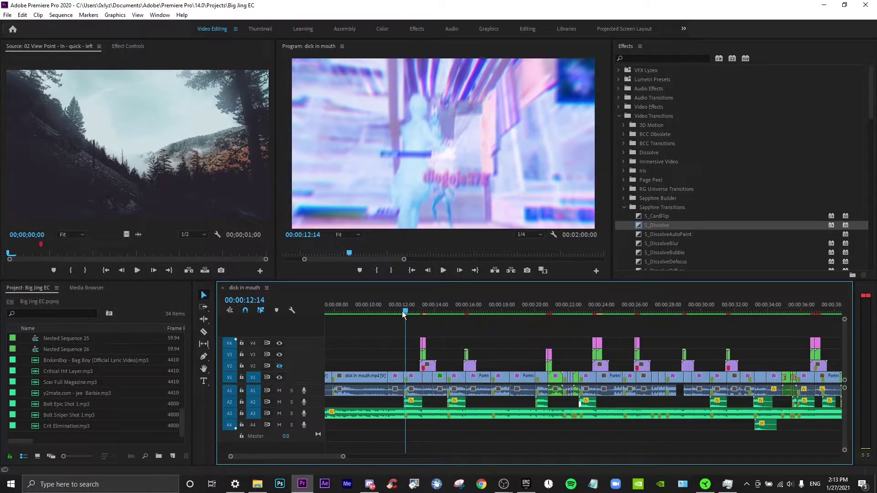
{"action": "left_click", "coordinate": [388, 307]}
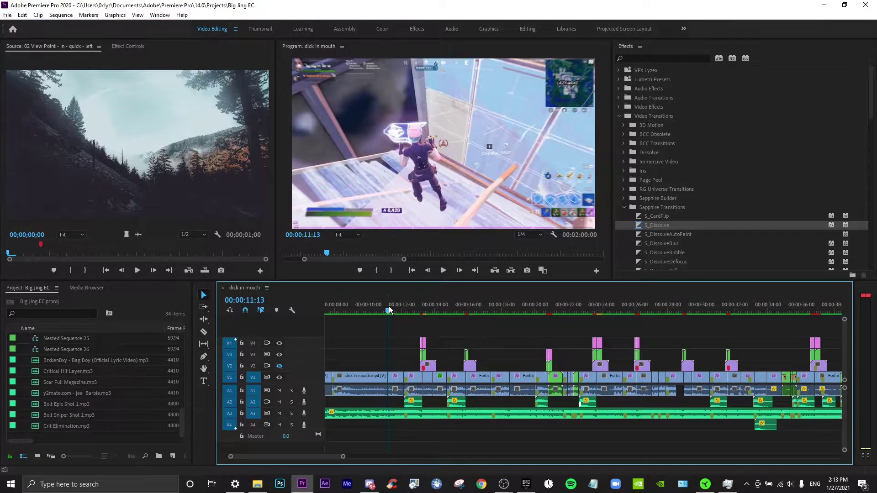
{"action": "left_click", "coordinate": [531, 235]}
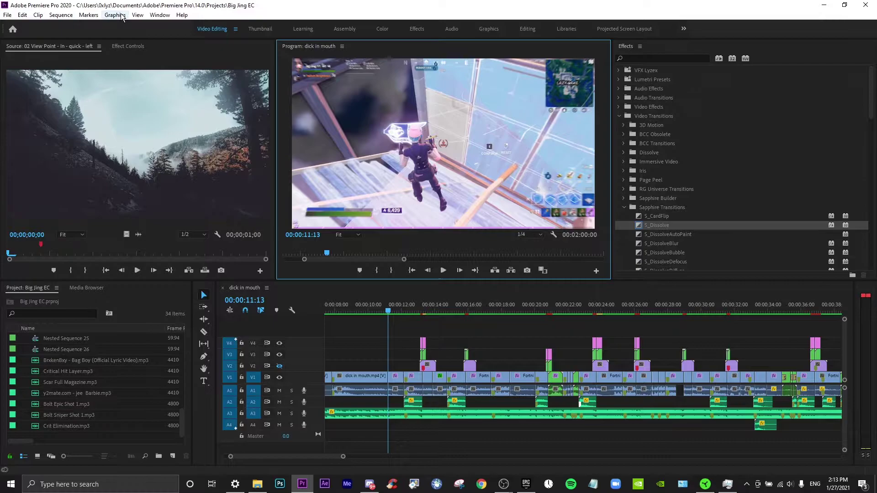
Step: Check View > Playback Resolution, then briefly play and pause the sequence
{"action": "left_click", "coordinate": [137, 14]}
{"action": "mouse_move", "coordinate": [168, 25]}
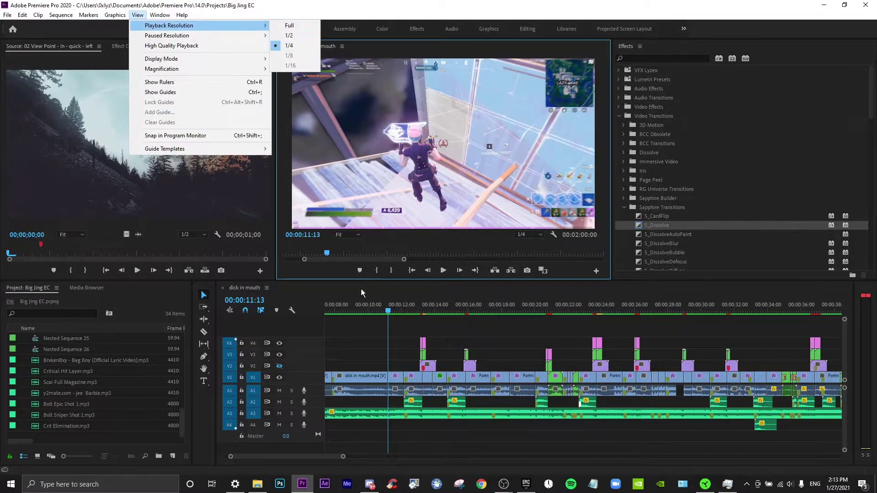
{"action": "left_click", "coordinate": [372, 338]}
{"action": "key", "text": "space"}
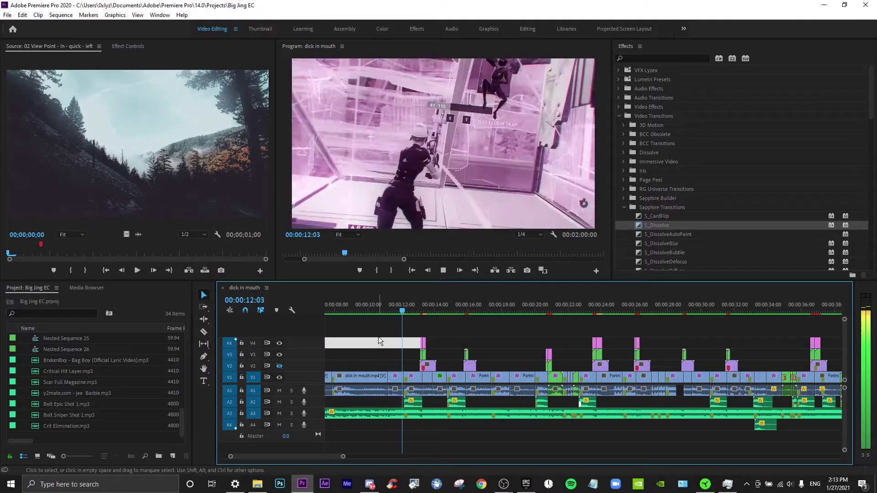
{"action": "key", "text": "space"}
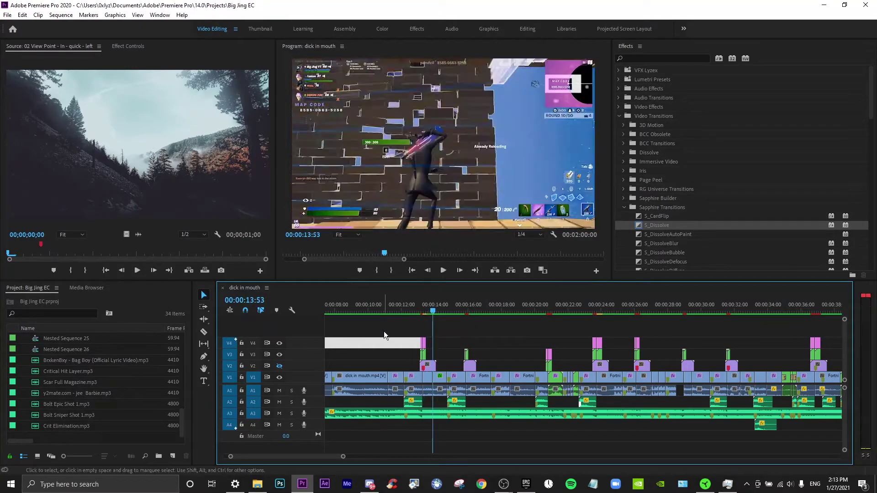
Step: Replay from just before the first transition, stopping at 00:00:13:53
{"action": "left_click", "coordinate": [384, 331]}
{"action": "left_click", "coordinate": [399, 305]}
{"action": "key", "text": "space"}
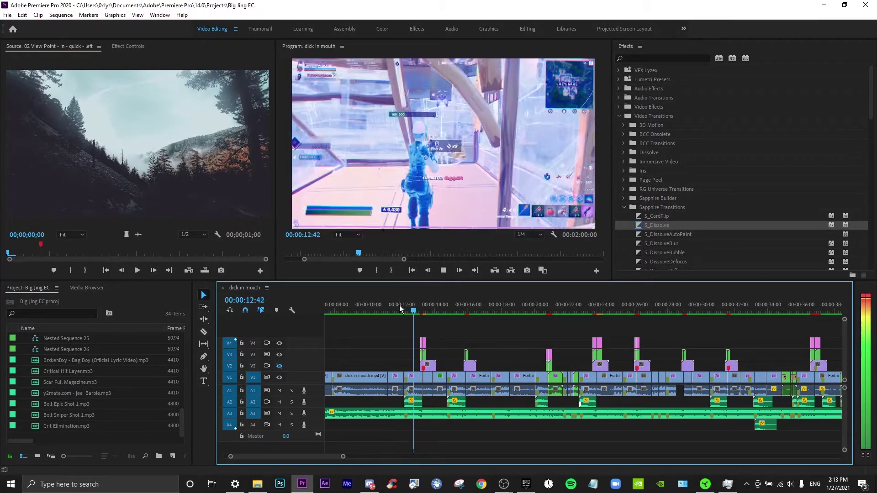
{"action": "key", "text": "space"}
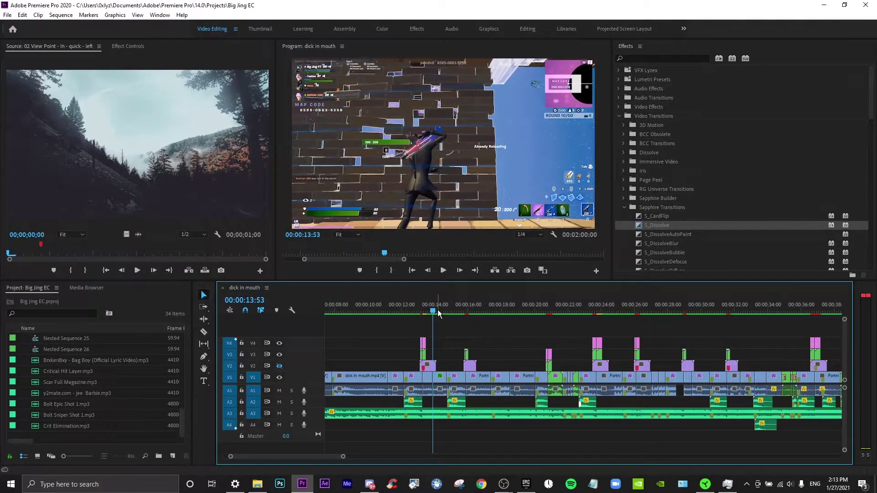
Step: Review the gameplay by replaying from about 11 seconds to around 14 seconds
{"action": "key", "text": "space"}
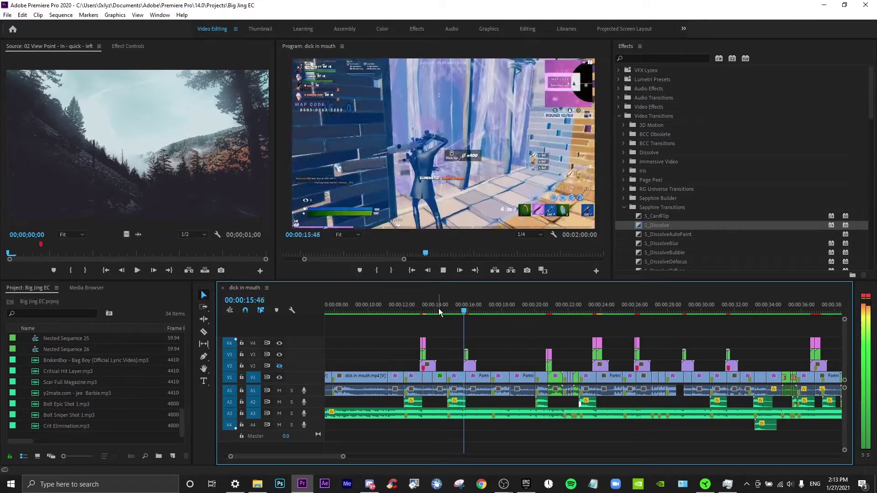
{"action": "key", "text": "space"}
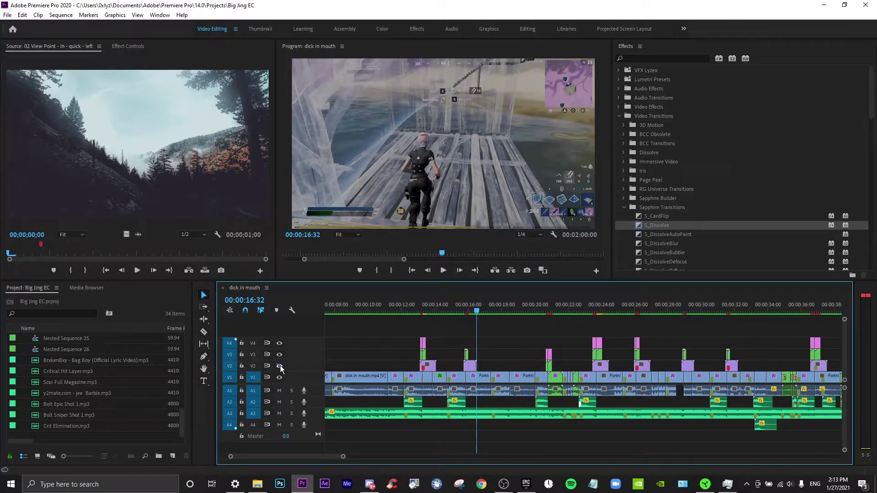
{"action": "left_click", "coordinate": [396, 310]}
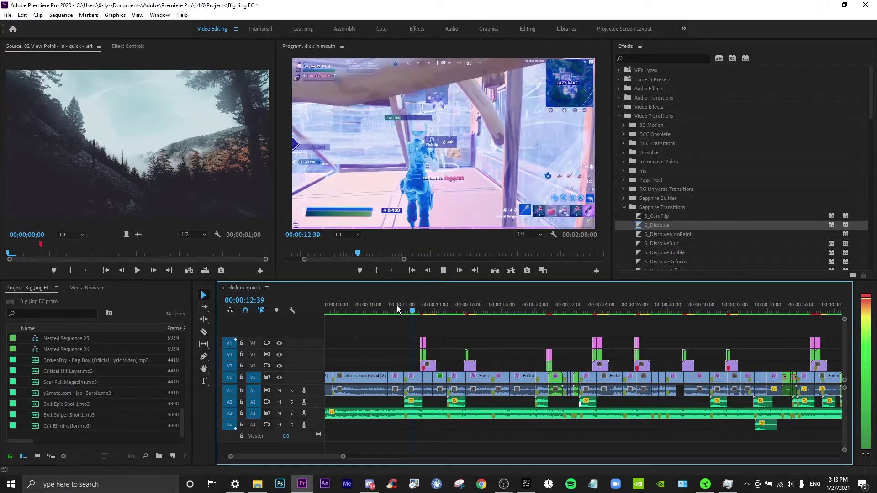
{"action": "key", "text": "space"}
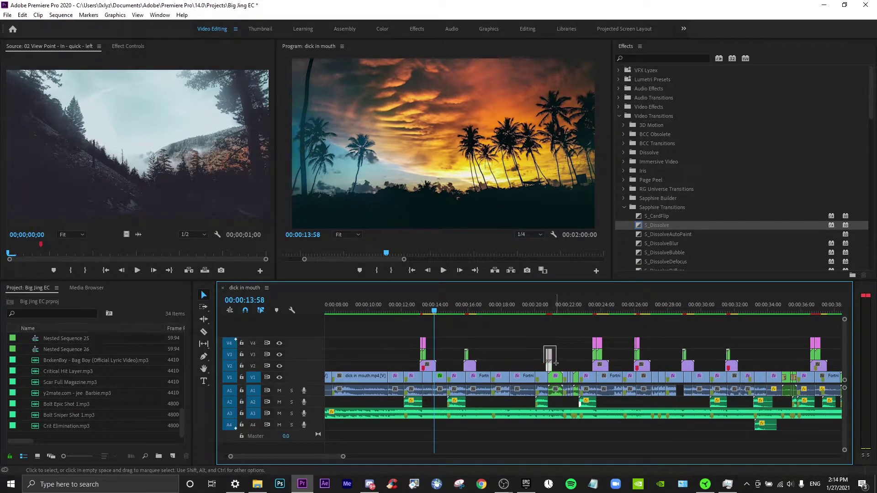
Step: Ripple delete the empty gap on track V4 so later clips move earlier
{"action": "mouse_move", "coordinate": [543, 346]}
{"action": "left_mouse_down"}
{"action": "mouse_move", "coordinate": [554, 368]}
{"action": "mouse_move", "coordinate": [551, 354]}
{"action": "left_mouse_up"}
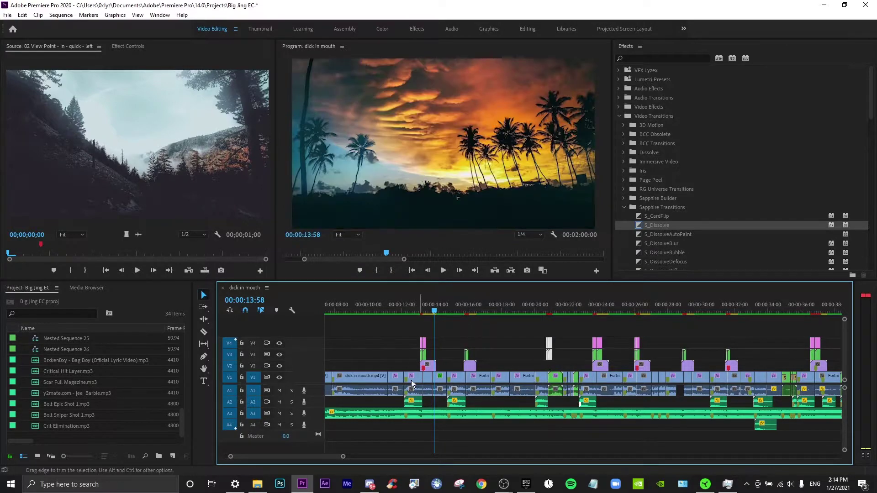
{"action": "left_click", "coordinate": [279, 365]}
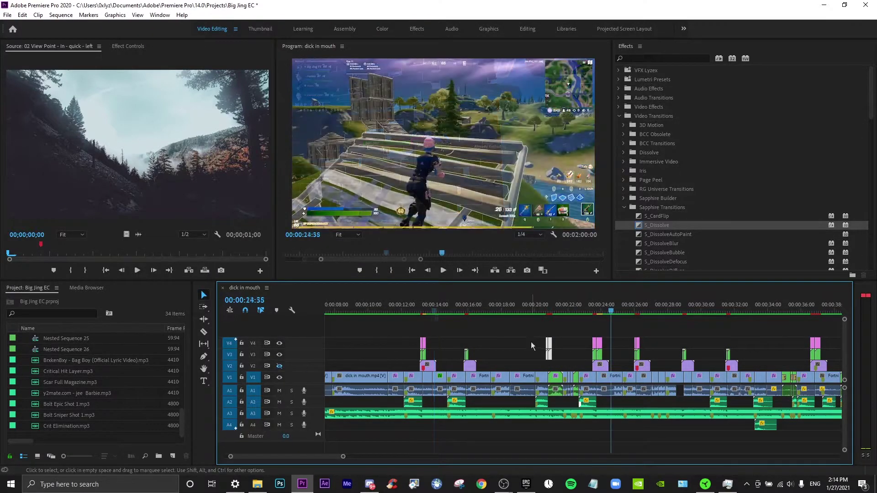
{"action": "left_click", "coordinate": [522, 346]}
{"action": "key", "text": "Delete"}
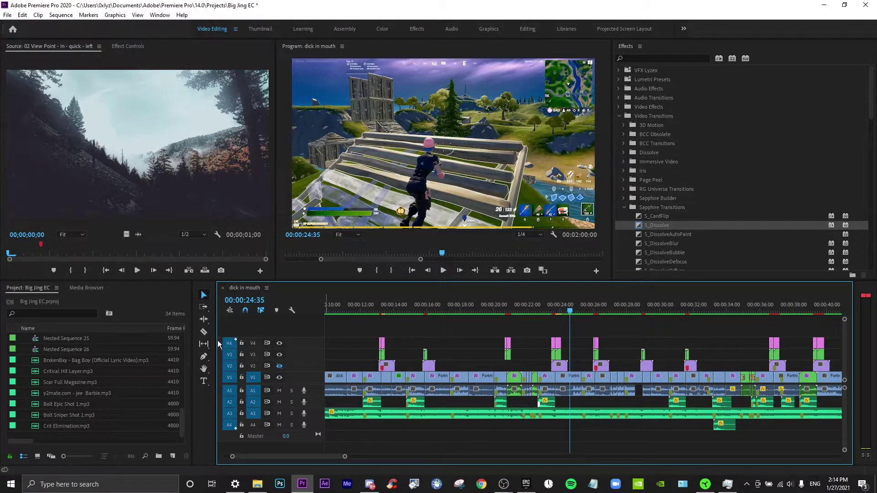
Step: Expand the Fortnite Highlight Transition folder and its Directional subfolder, then play the sequence
{"action": "scroll", "coordinate": [61, 379], "scroll_direction": "up", "scroll_amount": 3}
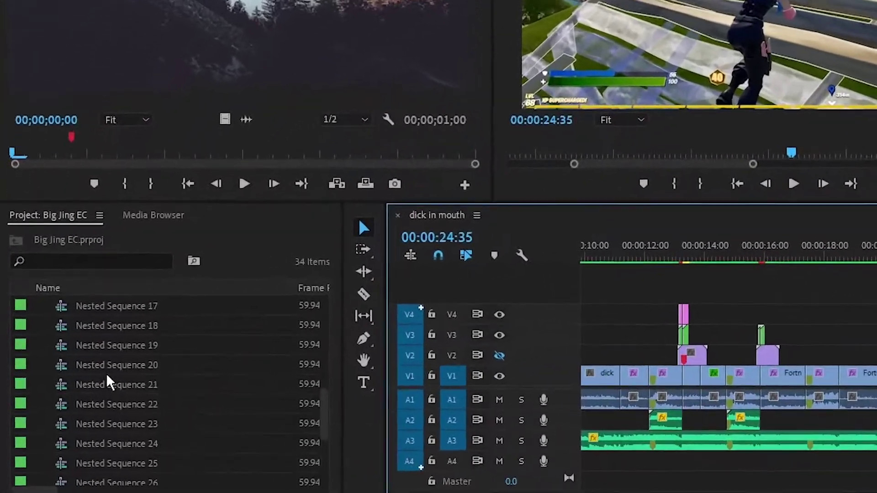
{"action": "scroll", "coordinate": [61, 379], "scroll_direction": "up", "scroll_amount": 6}
{"action": "scroll", "coordinate": [87, 284], "scroll_direction": "up", "scroll_amount": 2}
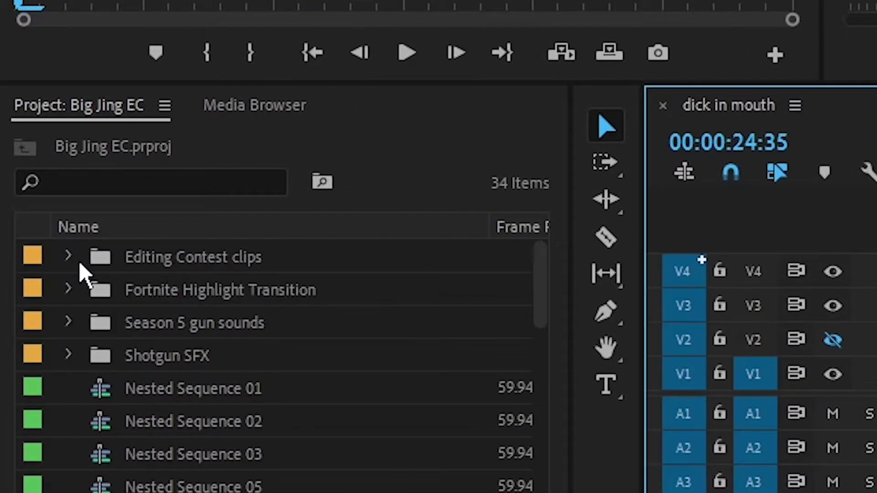
{"action": "left_click", "coordinate": [68, 289]}
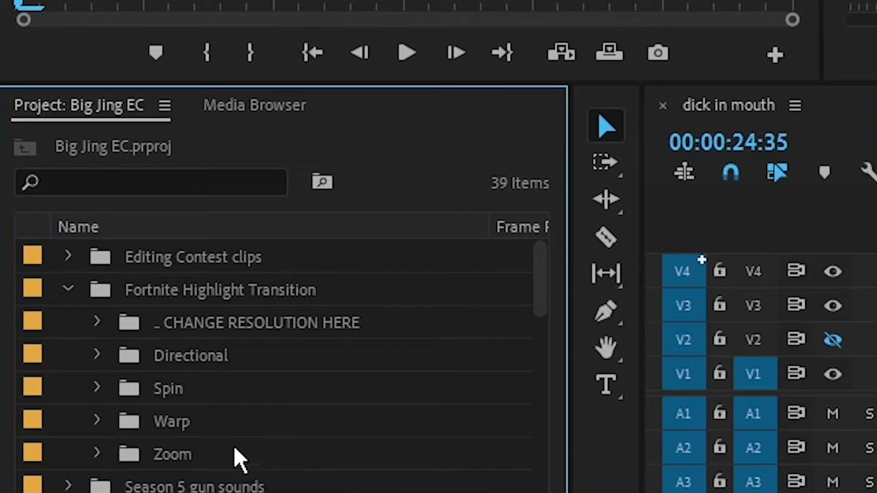
{"action": "left_click", "coordinate": [96, 356]}
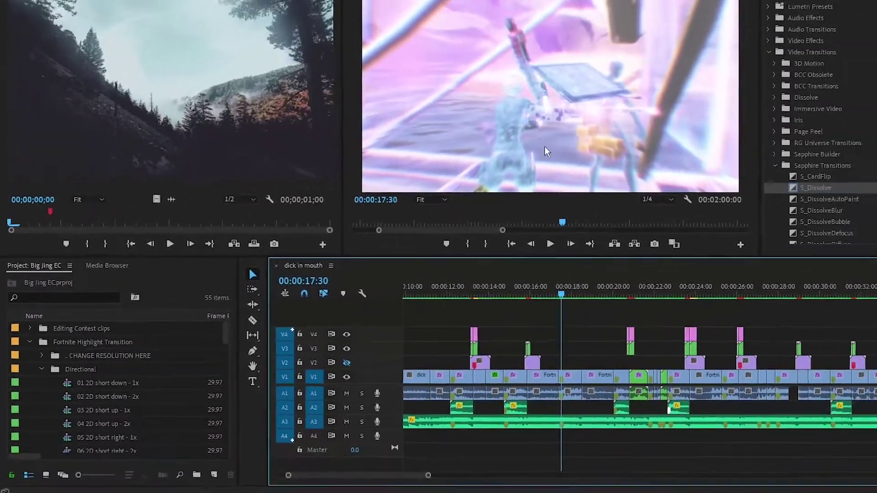
{"action": "key", "text": "space"}
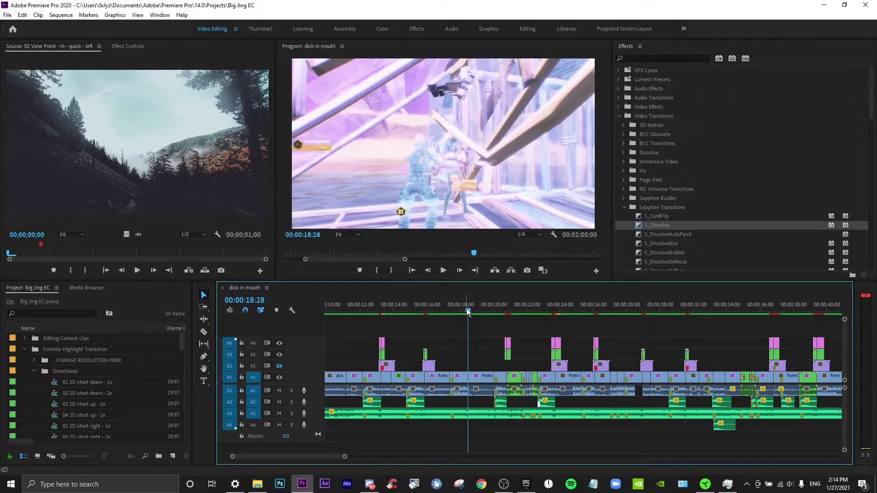
Step: Stop near 18 seconds and preview the 08 2D short left - 2x preset in the Source monitor
{"action": "left_click", "coordinate": [467, 309]}
{"action": "scroll", "coordinate": [89, 403], "scroll_direction": "down", "scroll_amount": 3}
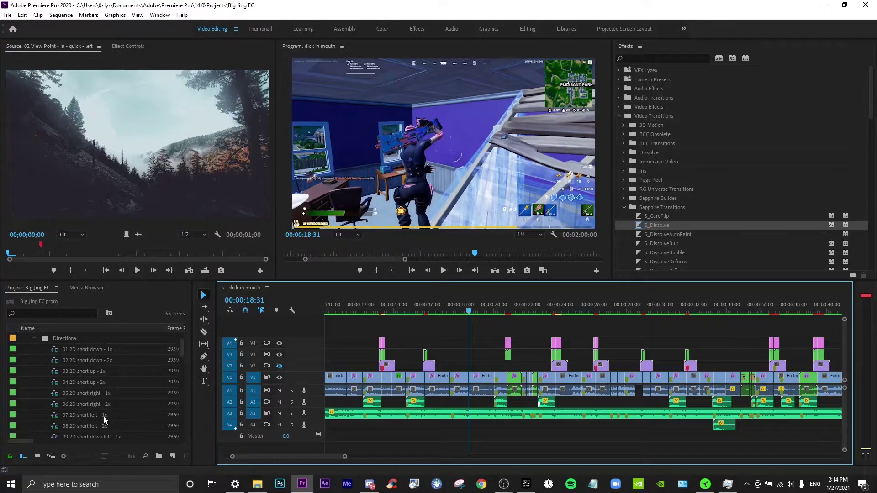
{"action": "left_click", "coordinate": [103, 426]}
{"action": "left_click_drag", "start_coordinate": [130, 175], "coordinate": [131, 178]}
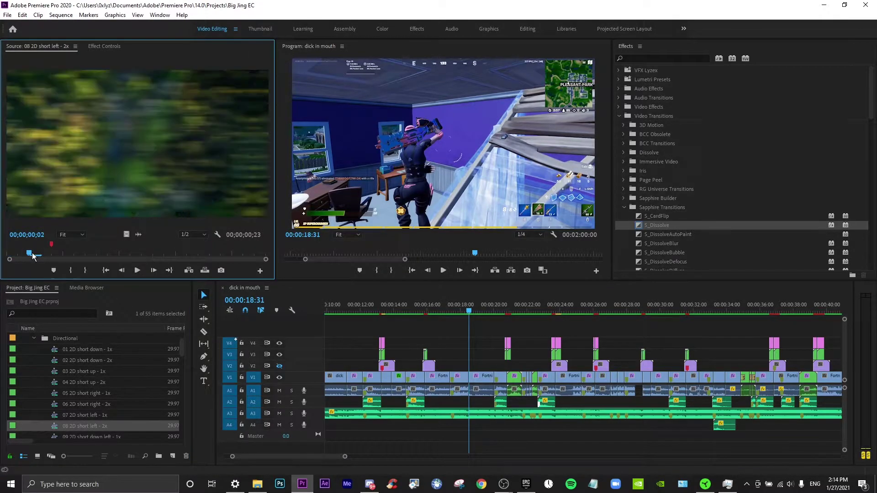
{"action": "mouse_move", "coordinate": [32, 253]}
{"action": "left_mouse_down"}
{"action": "mouse_move", "coordinate": [209, 253]}
{"action": "mouse_move", "coordinate": [194, 260]}
{"action": "left_mouse_up"}
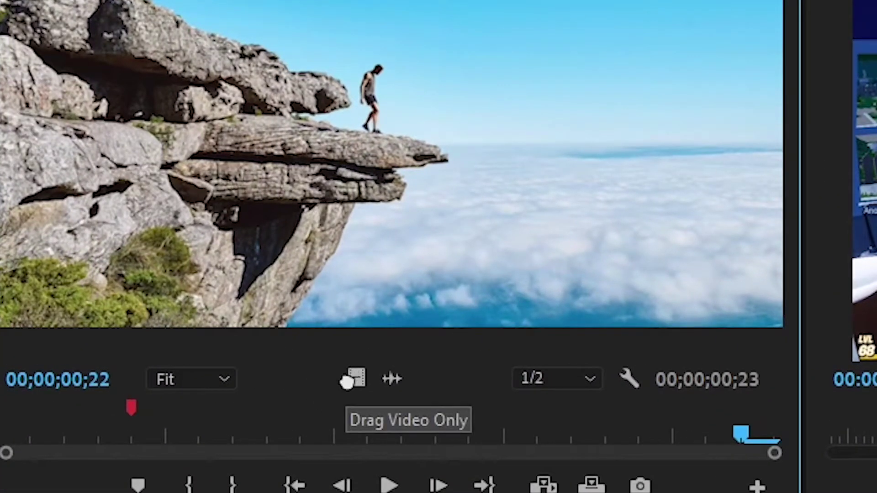
Step: Drag the preset's video onto the timeline at 18 seconds and replay to review it
{"action": "left_click_drag", "start_coordinate": [347, 378], "coordinate": [511, 372]}
{"action": "left_click", "coordinate": [464, 213]}
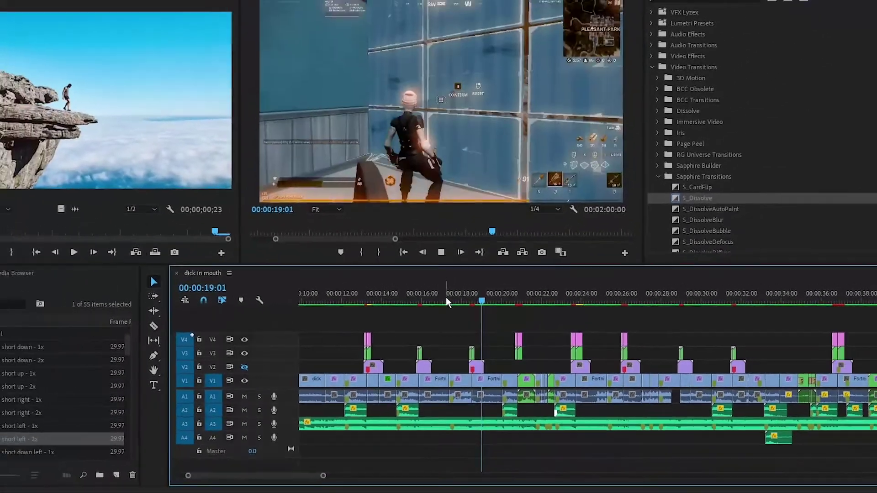
{"action": "left_click", "coordinate": [446, 299]}
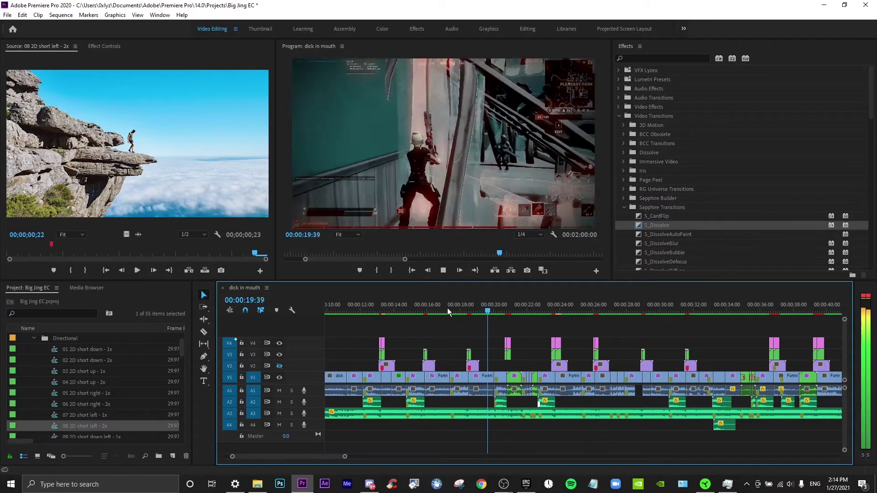
{"action": "key", "text": "space"}
{"action": "key", "text": "space"}
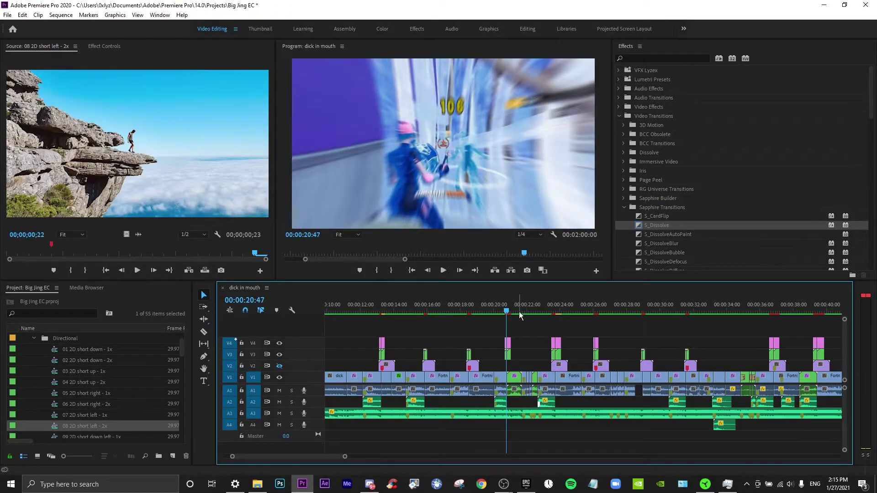
{"action": "scroll", "coordinate": [679, 333], "scroll_direction": "down", "scroll_amount": 3}
{"action": "scroll", "coordinate": [679, 333], "scroll_direction": "down", "scroll_amount": 5}
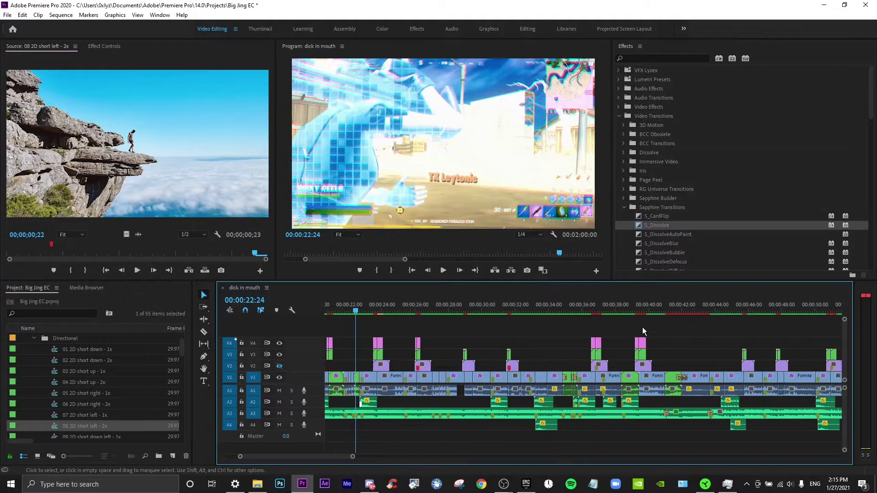
{"action": "scroll", "coordinate": [642, 327], "scroll_direction": "down", "scroll_amount": 3}
{"action": "scroll", "coordinate": [593, 333], "scroll_direction": "down", "scroll_amount": 2}
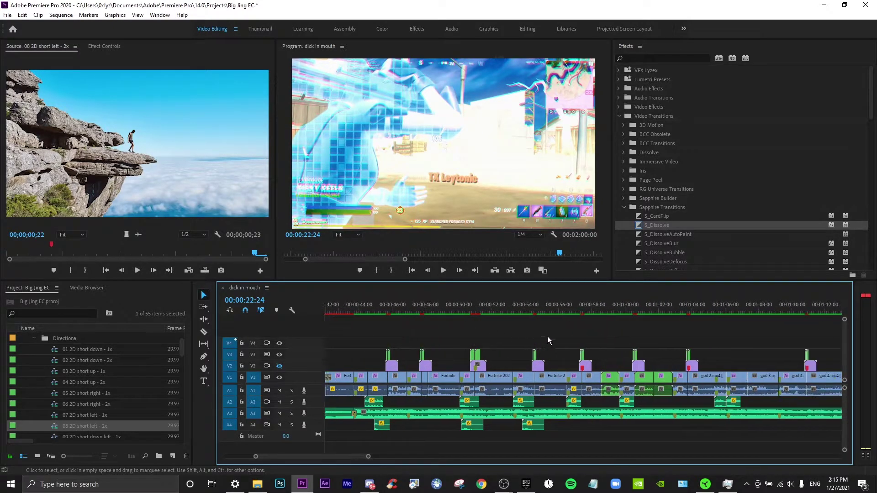
{"action": "scroll", "coordinate": [597, 336], "scroll_direction": "down", "scroll_amount": 2}
{"action": "scroll", "coordinate": [607, 338], "scroll_direction": "down", "scroll_amount": 2}
{"action": "scroll", "coordinate": [604, 335], "scroll_direction": "down", "scroll_amount": 2}
{"action": "scroll", "coordinate": [604, 335], "scroll_direction": "down", "scroll_amount": 2}
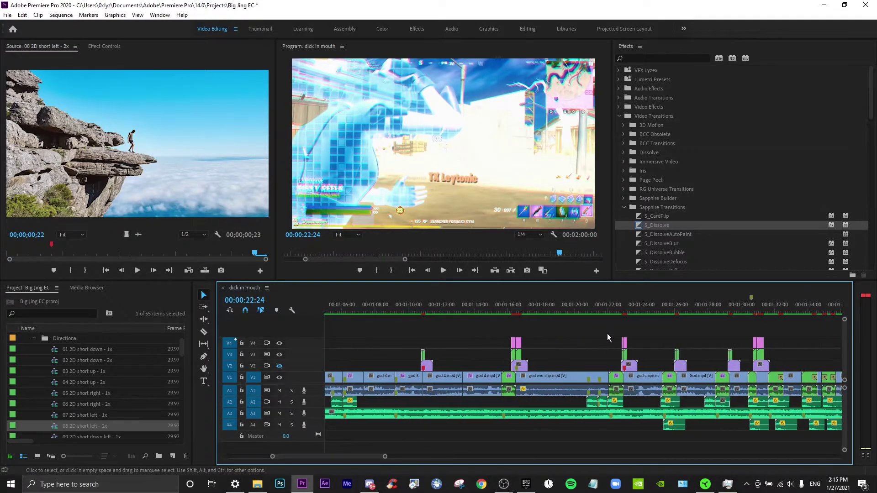
{"action": "scroll", "coordinate": [607, 333], "scroll_direction": "down", "scroll_amount": 2}
{"action": "scroll", "coordinate": [610, 333], "scroll_direction": "down", "scroll_amount": 2}
{"action": "scroll", "coordinate": [611, 327], "scroll_direction": "down", "scroll_amount": 2}
{"action": "scroll", "coordinate": [611, 335], "scroll_direction": "down", "scroll_amount": 1}
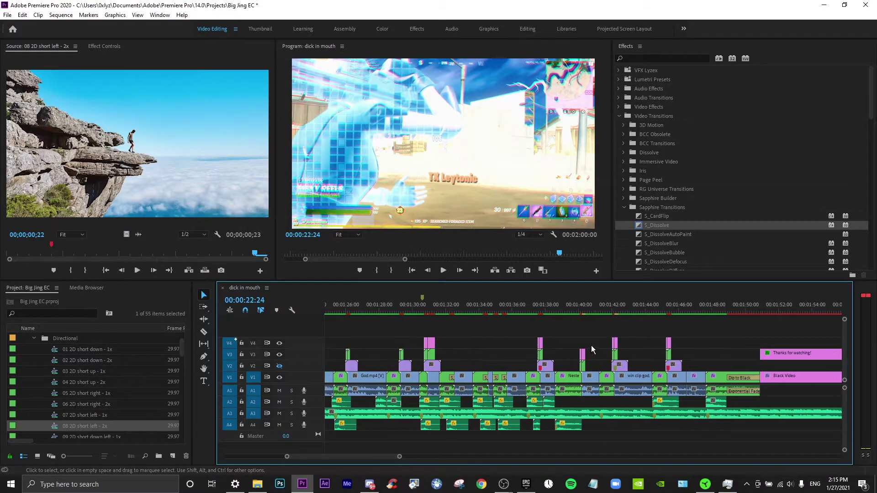
{"action": "left_click_drag", "start_coordinate": [582, 365], "coordinate": [584, 360]}
{"action": "scroll", "coordinate": [671, 330], "scroll_direction": "down", "scroll_amount": 1}
{"action": "scroll", "coordinate": [703, 333], "scroll_direction": "down", "scroll_amount": 3}
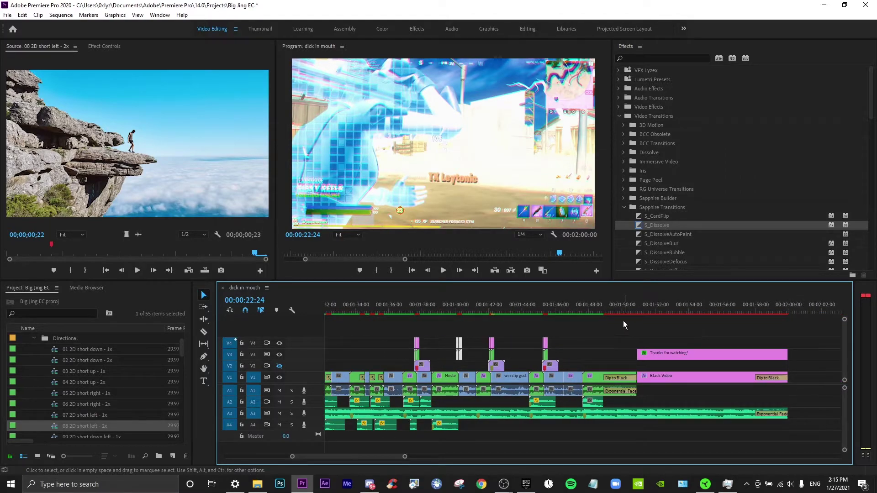
{"action": "left_click_drag", "start_coordinate": [336, 454], "coordinate": [264, 454]}
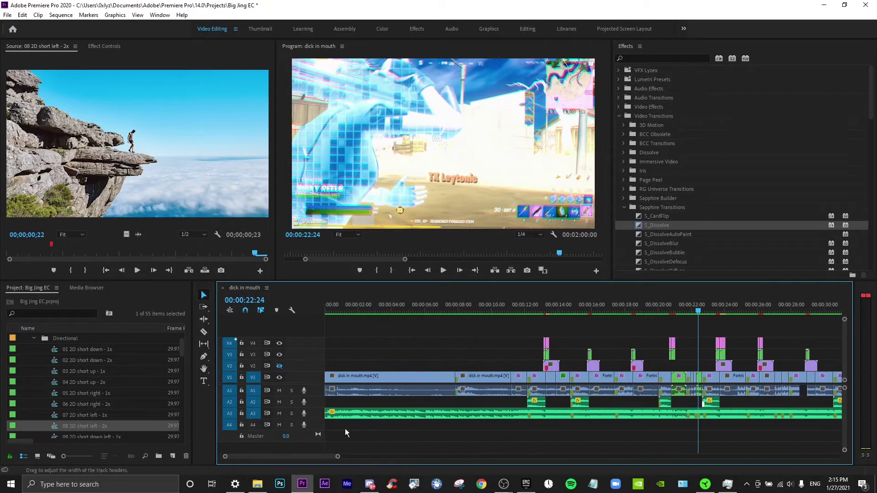